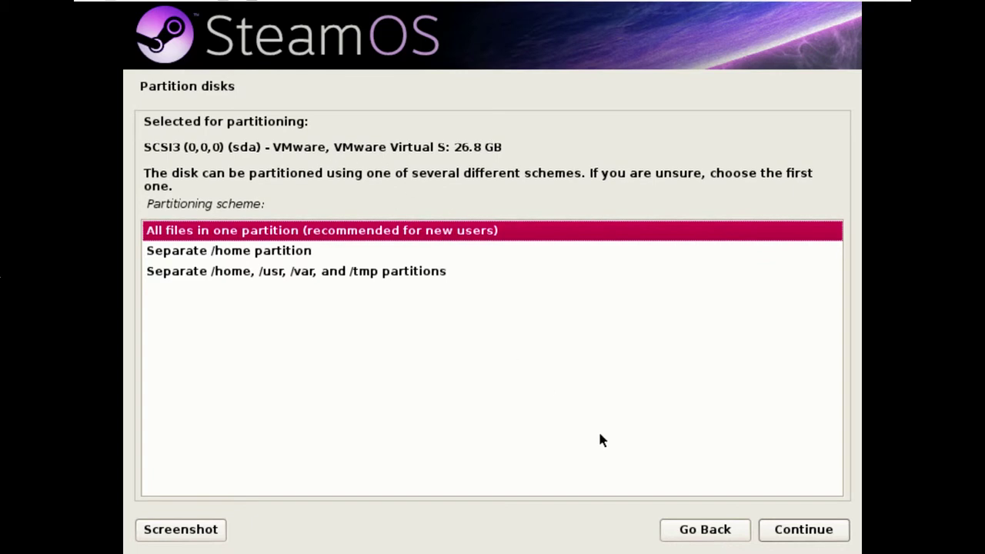
Leave the guided partitioning scheme and create new empty partition tables on disks sdb and sda.
{"action": "left_click", "coordinate": [700, 532]}
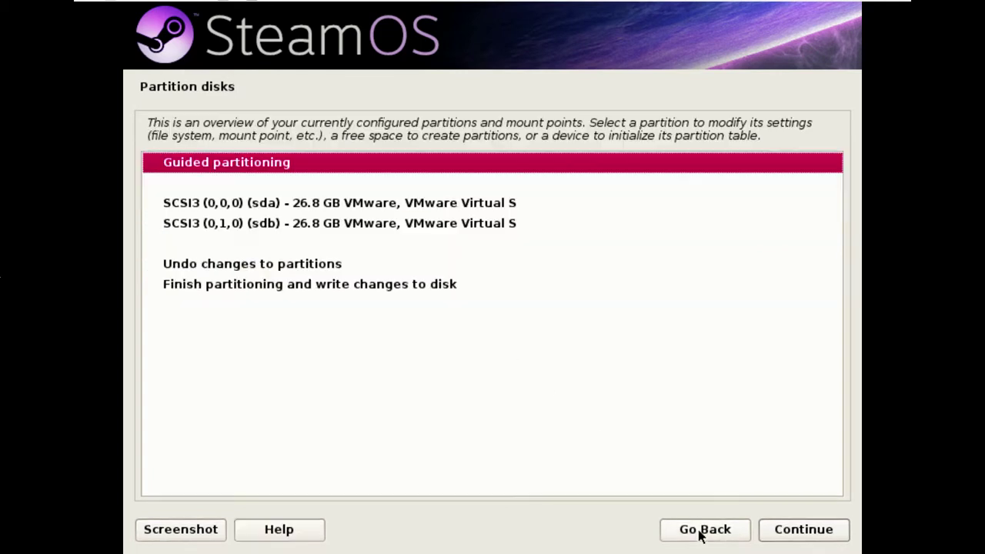
{"action": "double_click", "coordinate": [329, 225]}
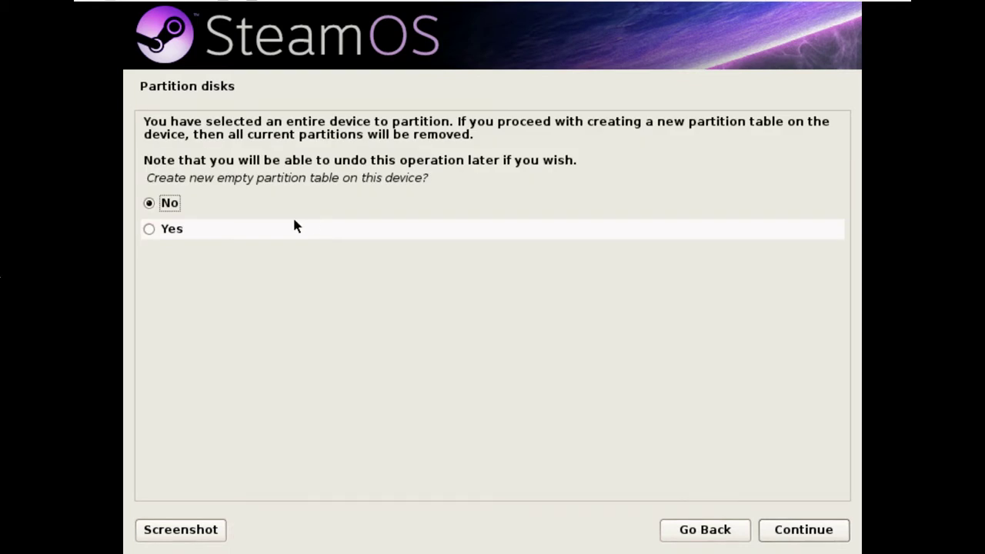
{"action": "left_click", "coordinate": [171, 230]}
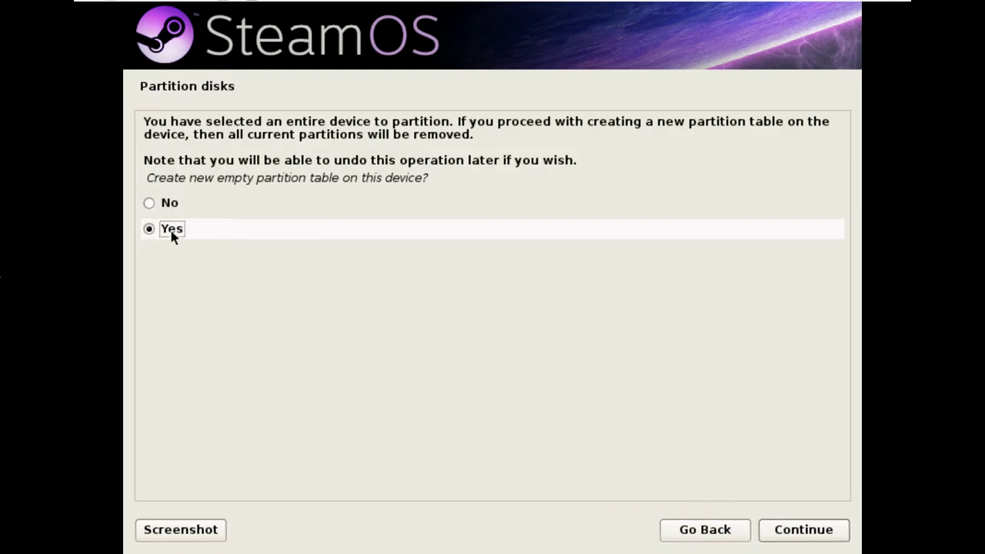
{"action": "left_click", "coordinate": [815, 532]}
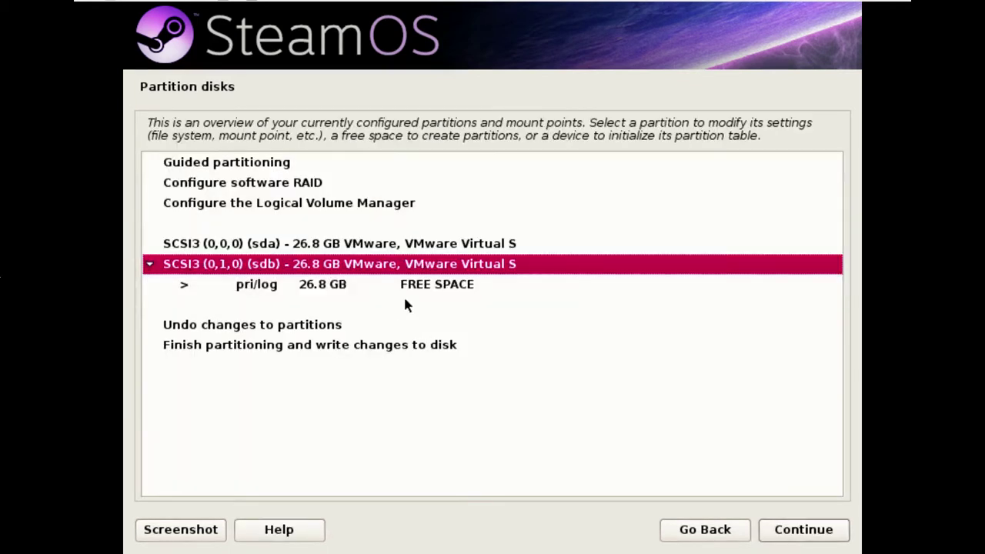
{"action": "double_click", "coordinate": [302, 263]}
{"action": "left_click", "coordinate": [202, 233]}
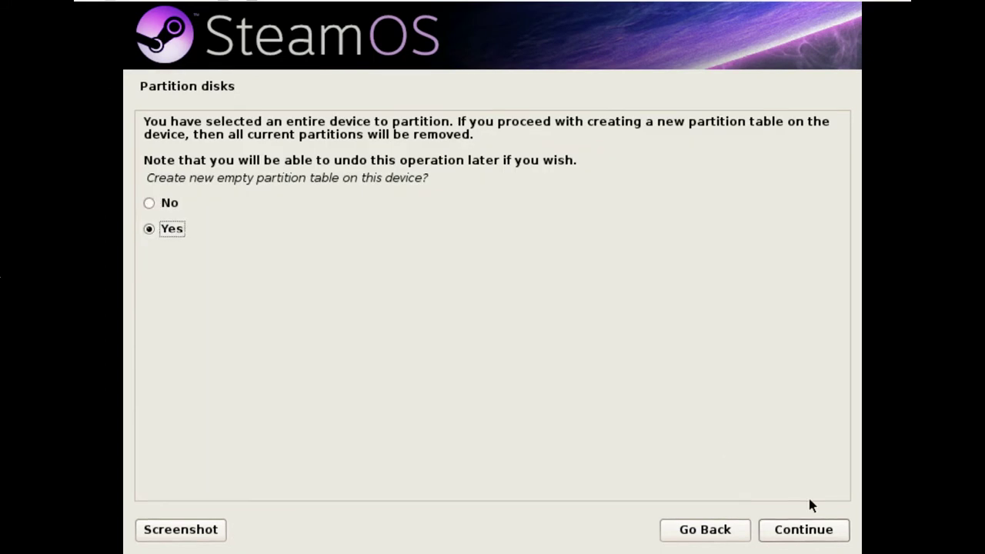
{"action": "left_click", "coordinate": [810, 529]}
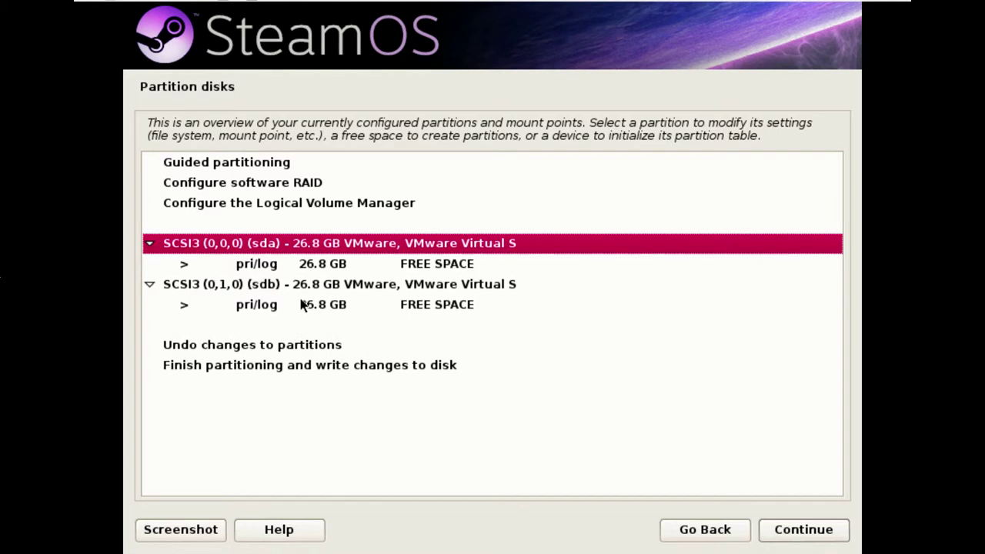
Start configuring software RAID and agree to write the partition table changes to both disks.
{"action": "double_click", "coordinate": [309, 185]}
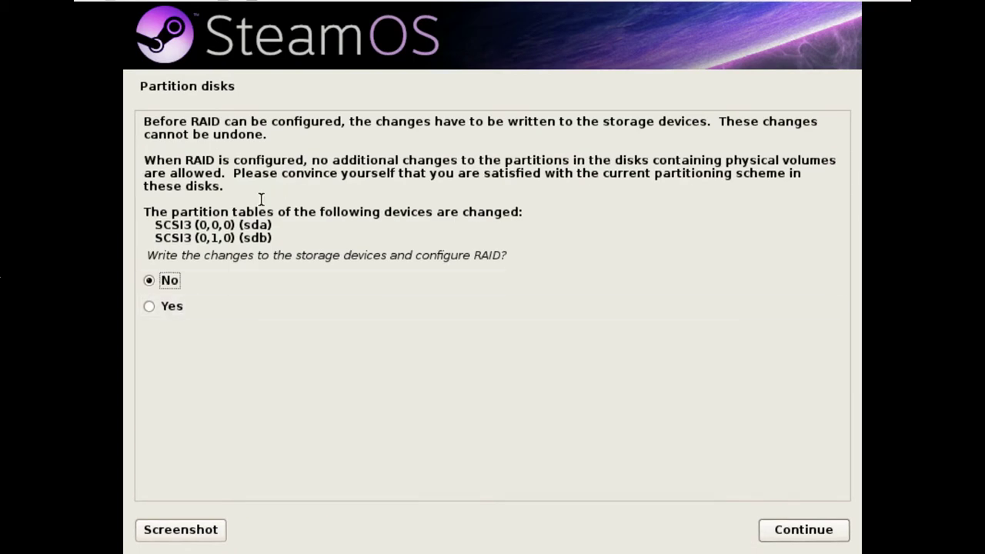
{"action": "left_click", "coordinate": [177, 306]}
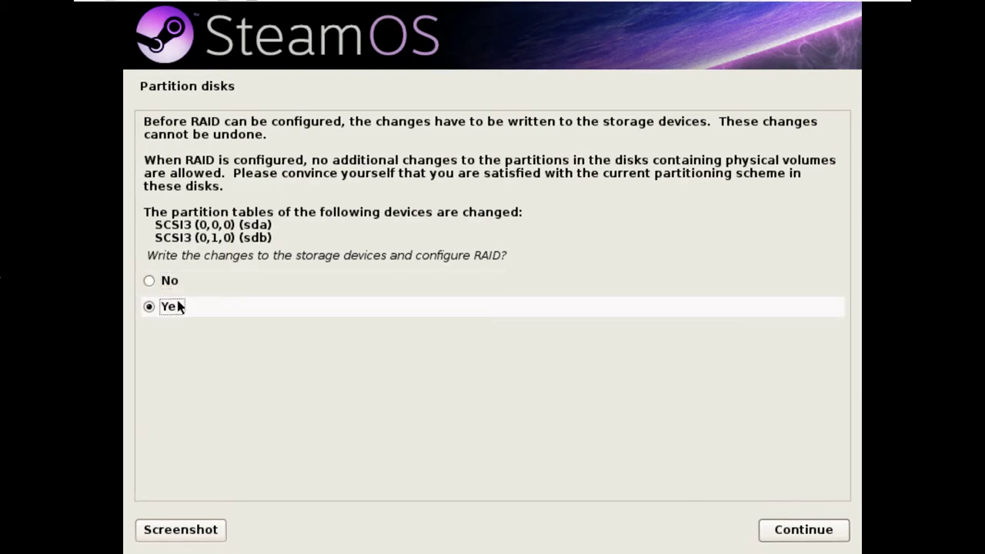
{"action": "left_click", "coordinate": [818, 532]}
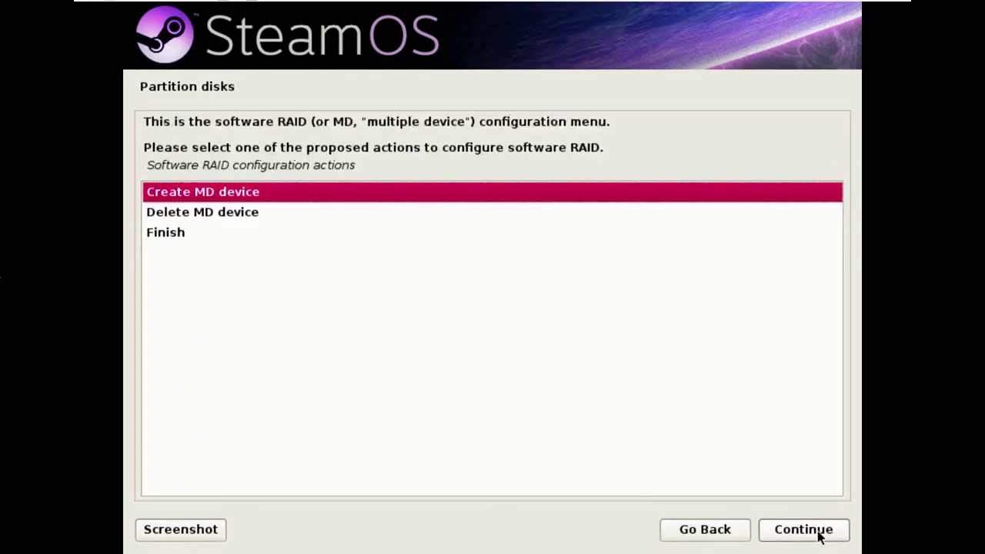
Create a RAID0 MD device from the free space on /dev/sda and /dev/sdb, write the changes and finish the RAID configuration.
{"action": "double_click", "coordinate": [254, 197]}
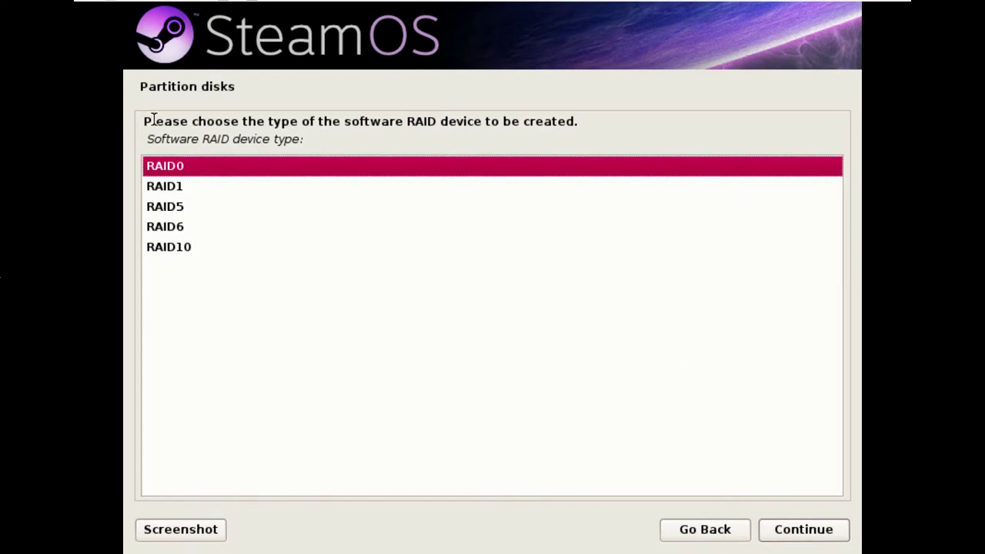
{"action": "double_click", "coordinate": [205, 159]}
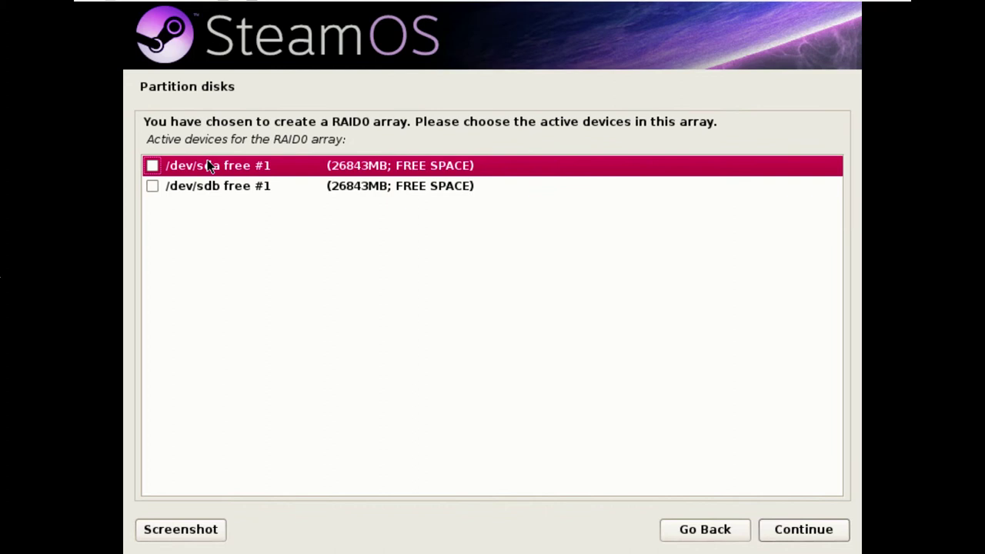
{"action": "left_click", "coordinate": [152, 166]}
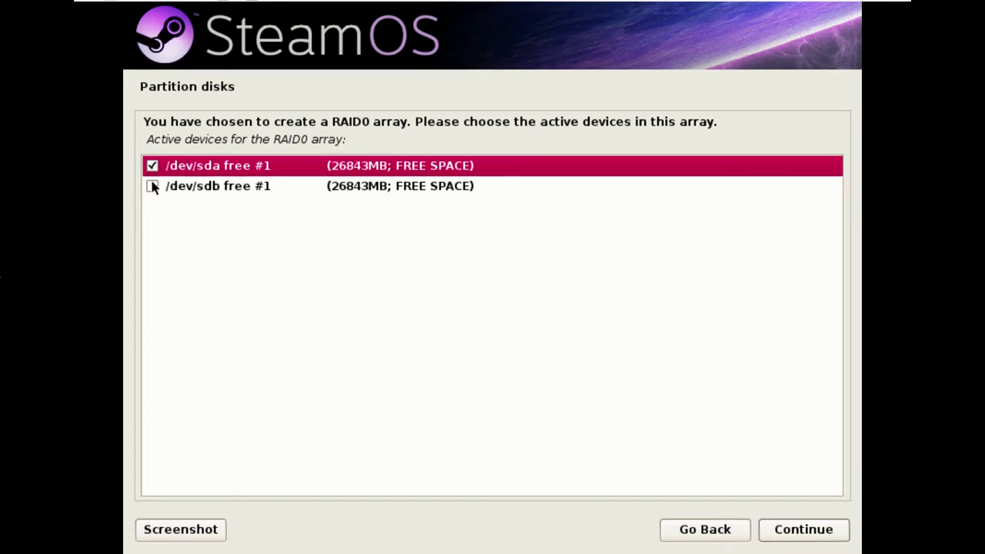
{"action": "left_click", "coordinate": [151, 185]}
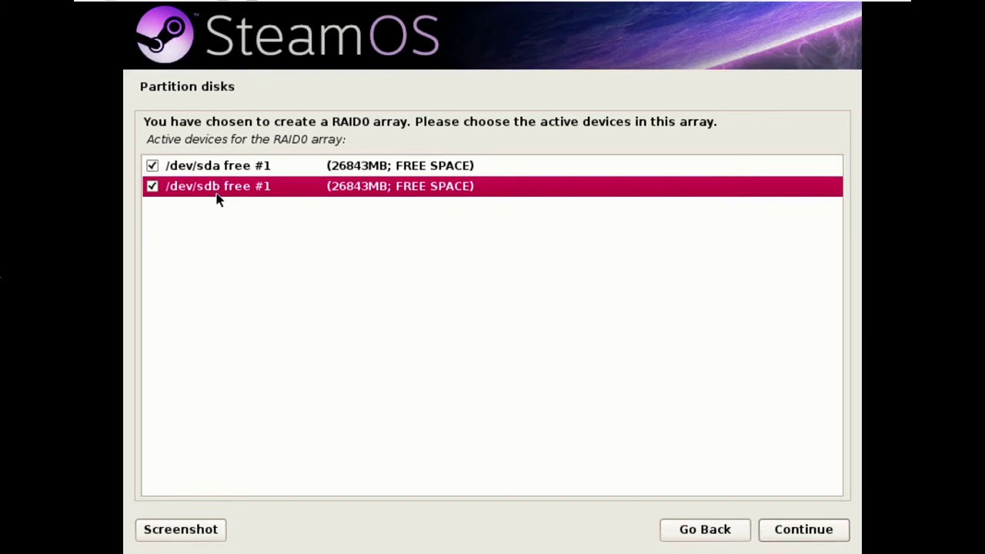
{"action": "left_click", "coordinate": [795, 537]}
{"action": "left_click", "coordinate": [185, 311]}
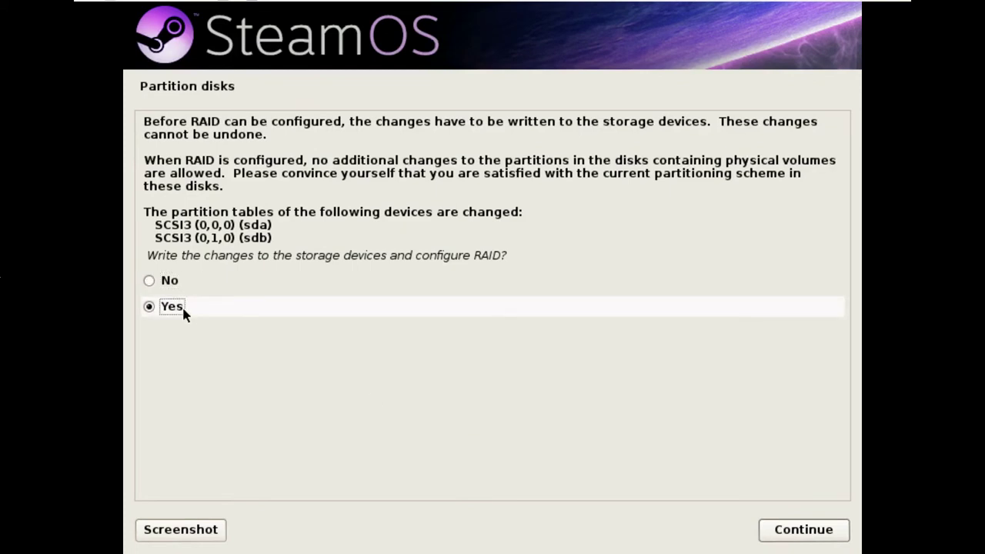
{"action": "left_click", "coordinate": [795, 530]}
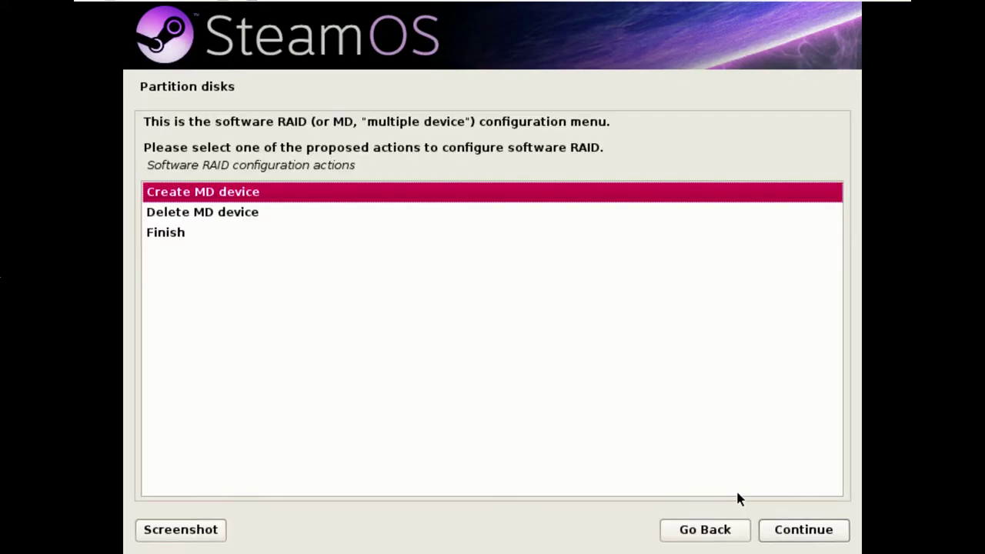
{"action": "double_click", "coordinate": [183, 234]}
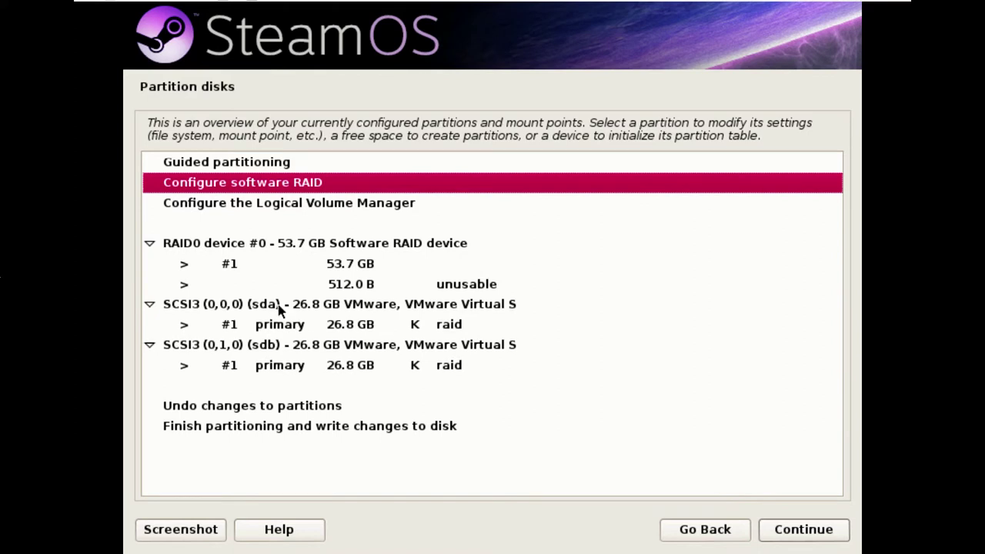
Set partition #1 of the RAID0 device to be used as a physical volume for LVM and finish its setup.
{"action": "left_click", "coordinate": [289, 328]}
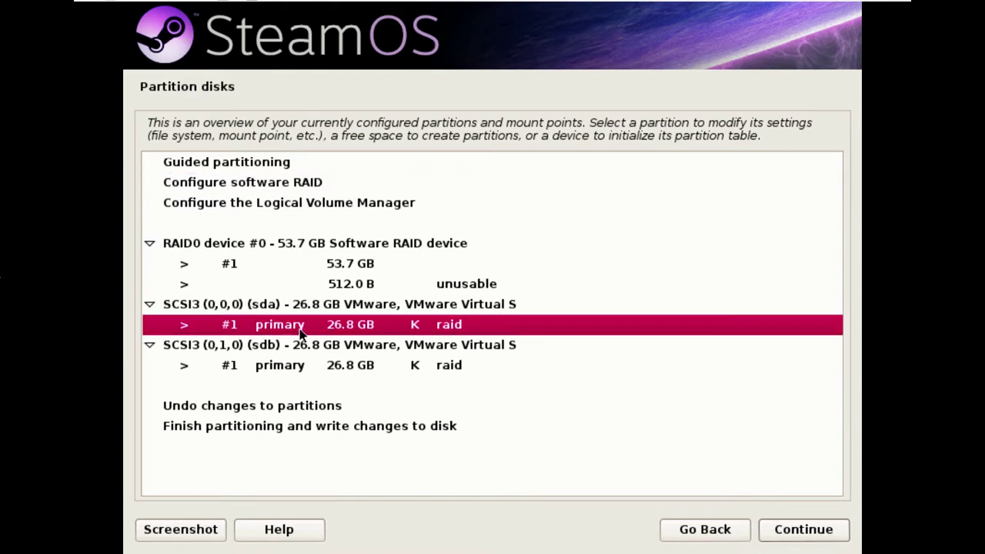
{"action": "left_click", "coordinate": [344, 365]}
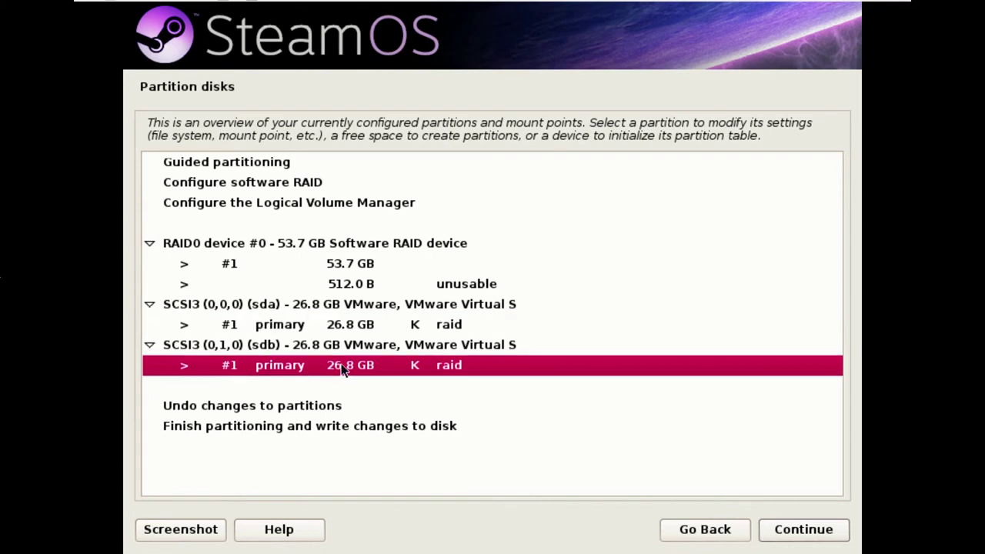
{"action": "left_click", "coordinate": [339, 266]}
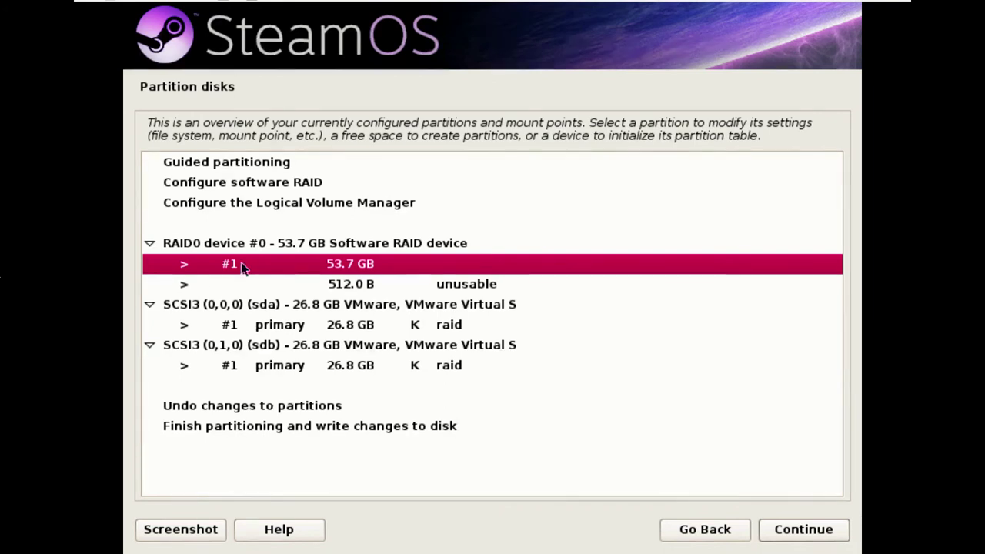
{"action": "double_click", "coordinate": [312, 264]}
{"action": "double_click", "coordinate": [299, 172]}
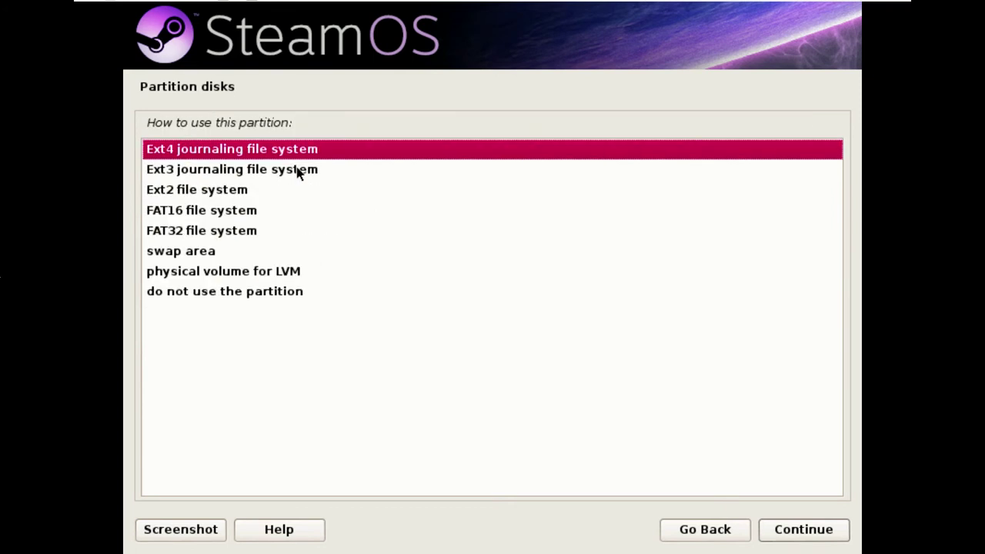
{"action": "double_click", "coordinate": [312, 270]}
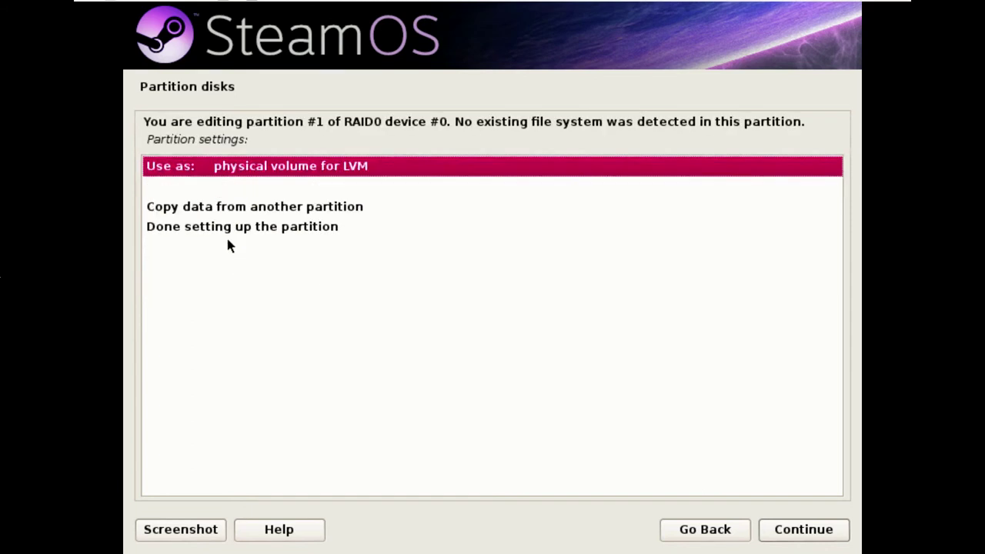
{"action": "double_click", "coordinate": [234, 229]}
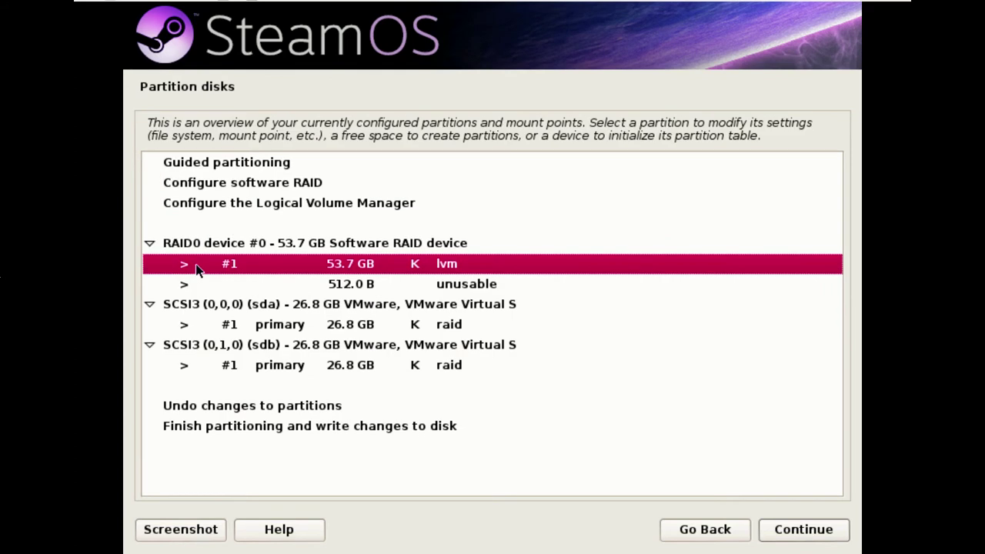
Start configuring the Logical Volume Manager, agreeing to keep the current partition layout.
{"action": "double_click", "coordinate": [281, 204]}
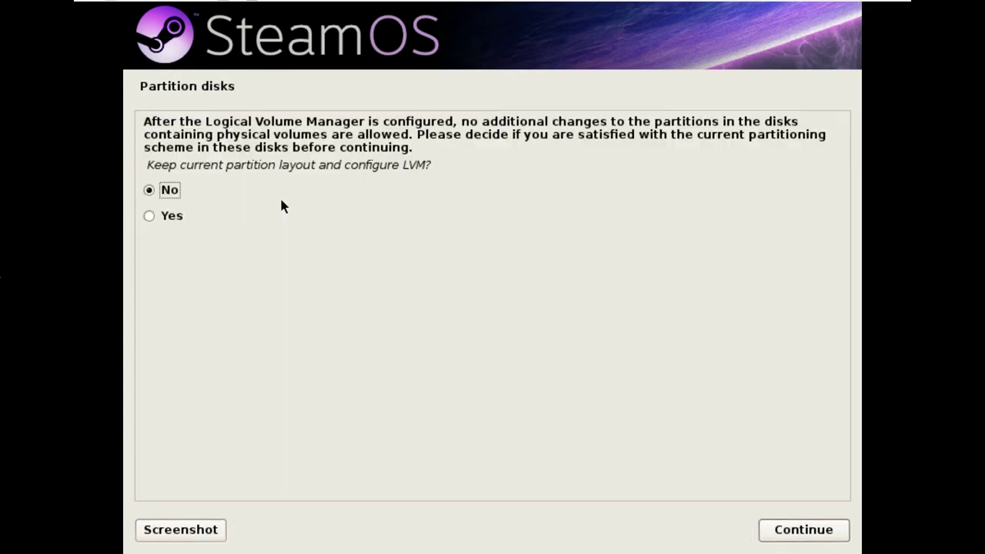
{"action": "left_click", "coordinate": [170, 217]}
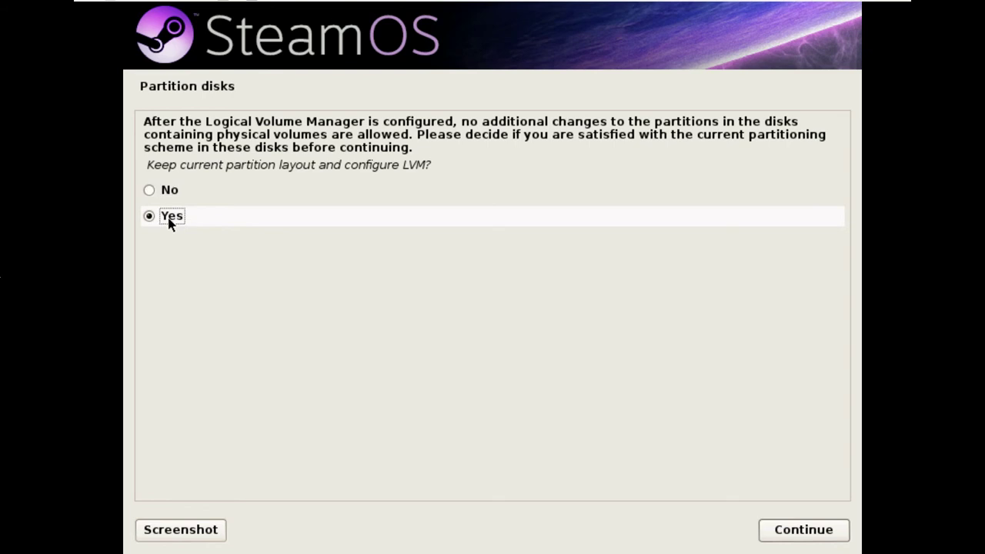
{"action": "left_click", "coordinate": [805, 533]}
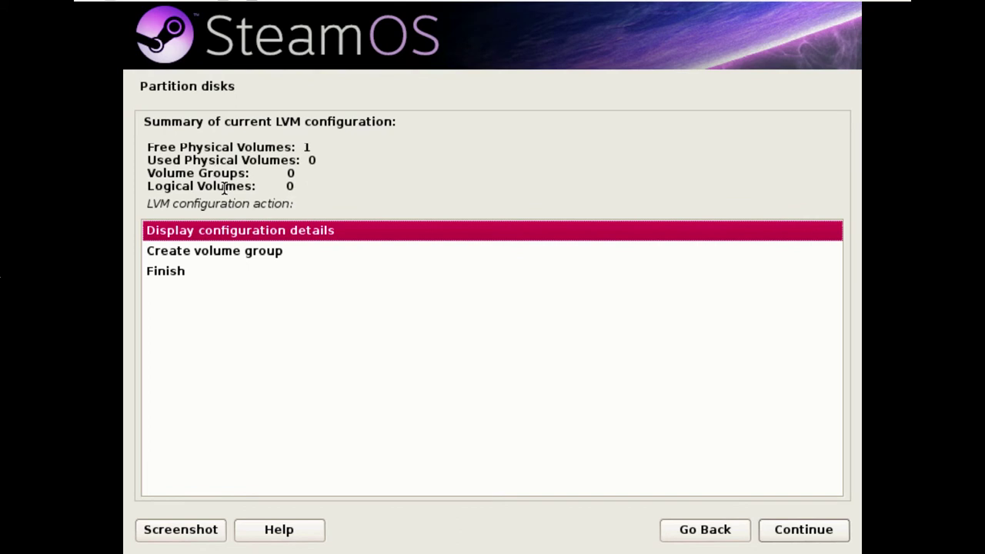
Create a volume group named steamos on the /dev/md0 device.
{"action": "double_click", "coordinate": [261, 254]}
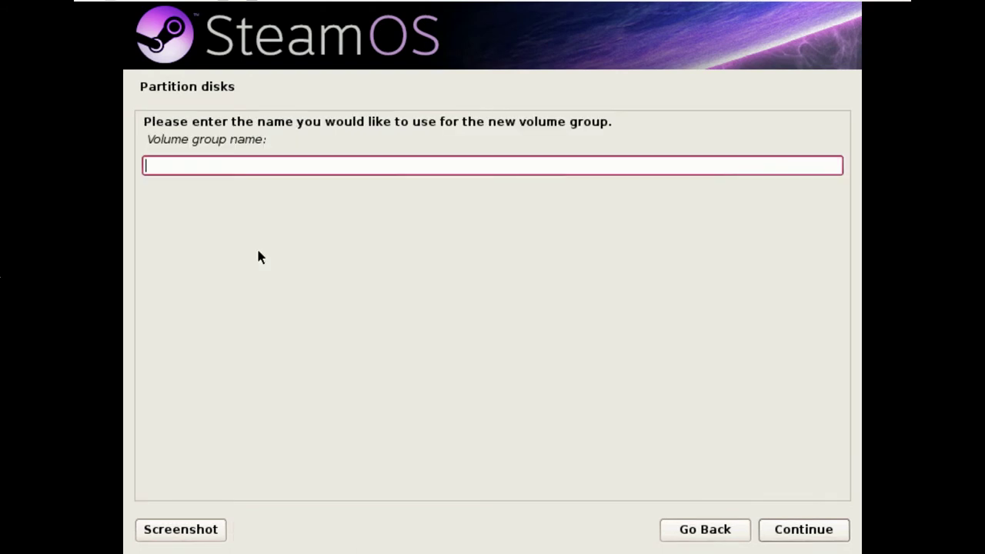
{"action": "type", "text": "steamos"}
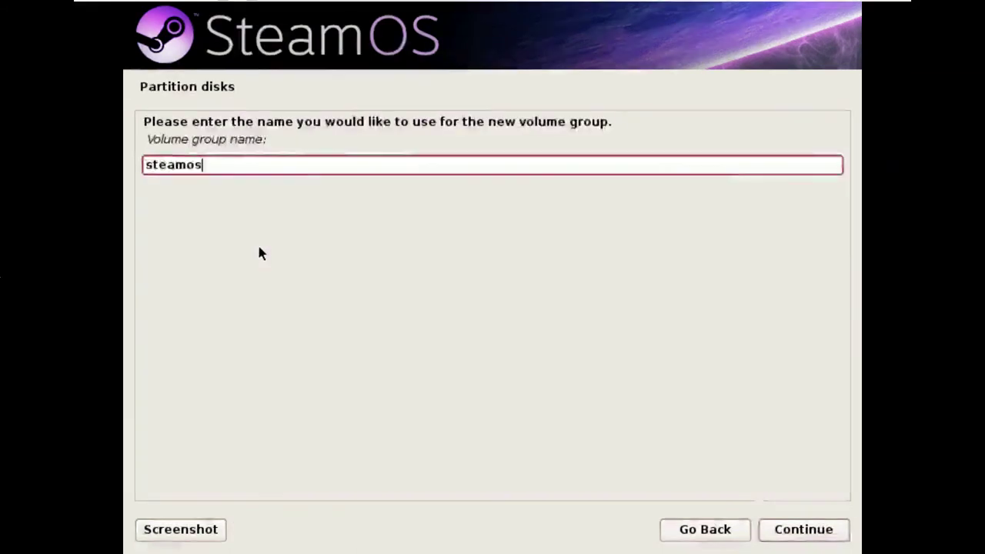
{"action": "key", "text": "Return"}
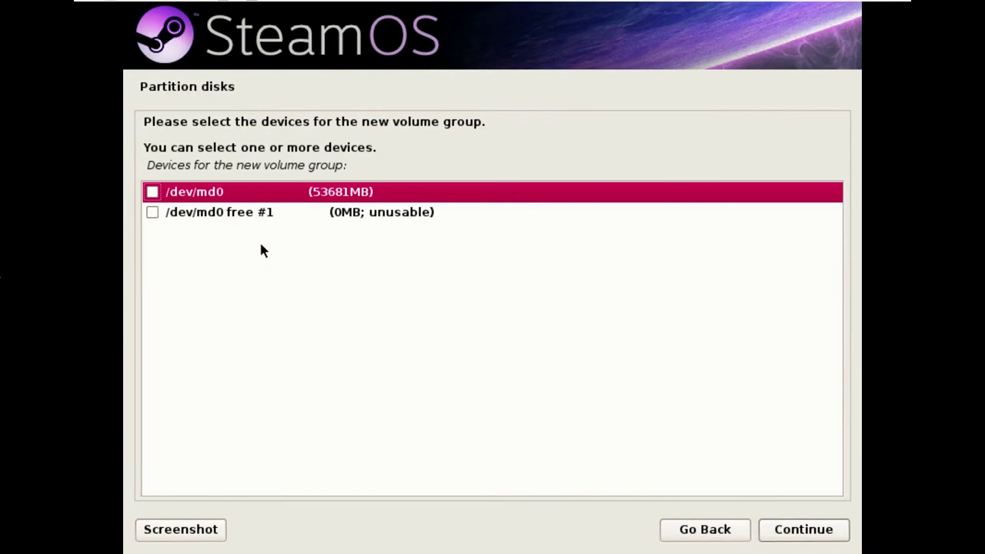
{"action": "left_click", "coordinate": [153, 192]}
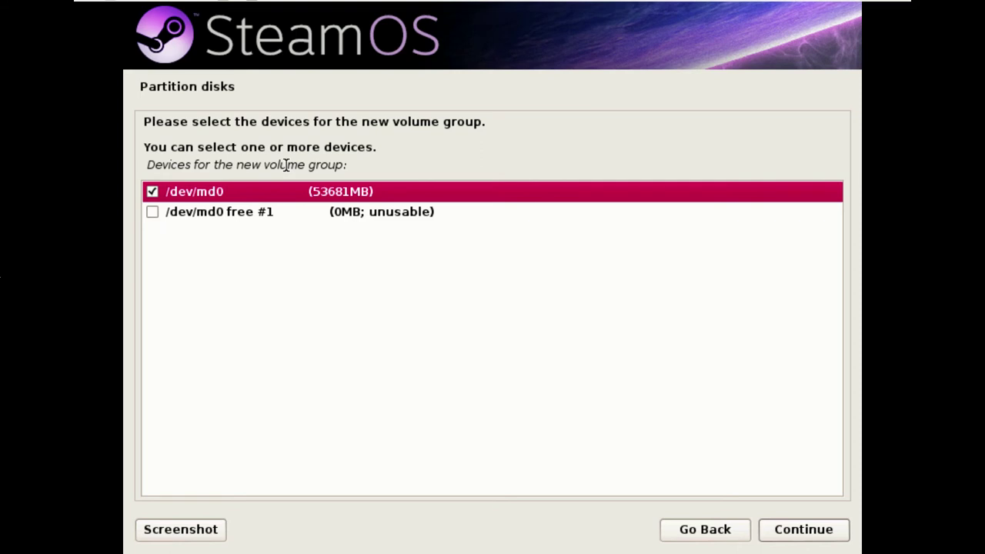
{"action": "left_click", "coordinate": [833, 531]}
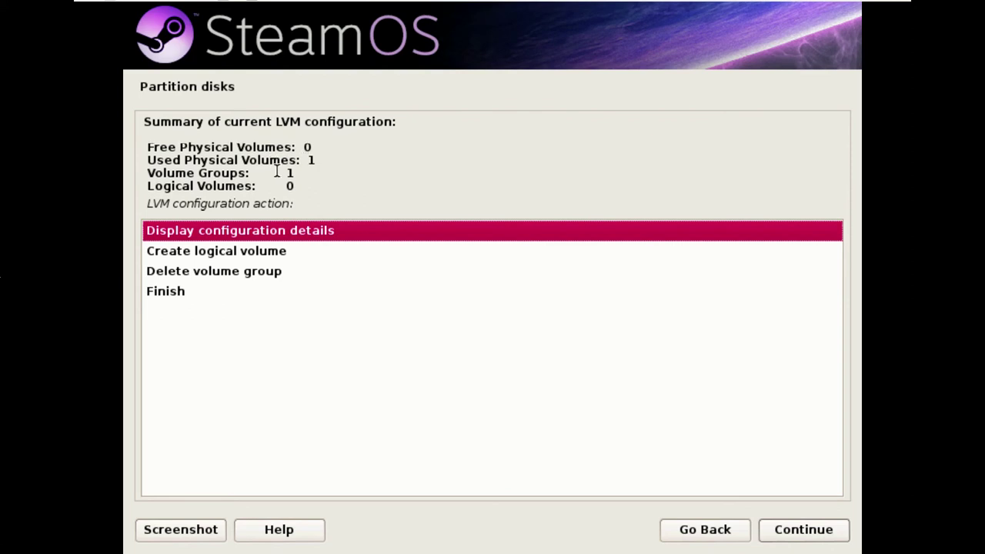
Create a logical volume named root with a size of 10GB in the steamos volume group.
{"action": "left_click", "coordinate": [251, 255]}
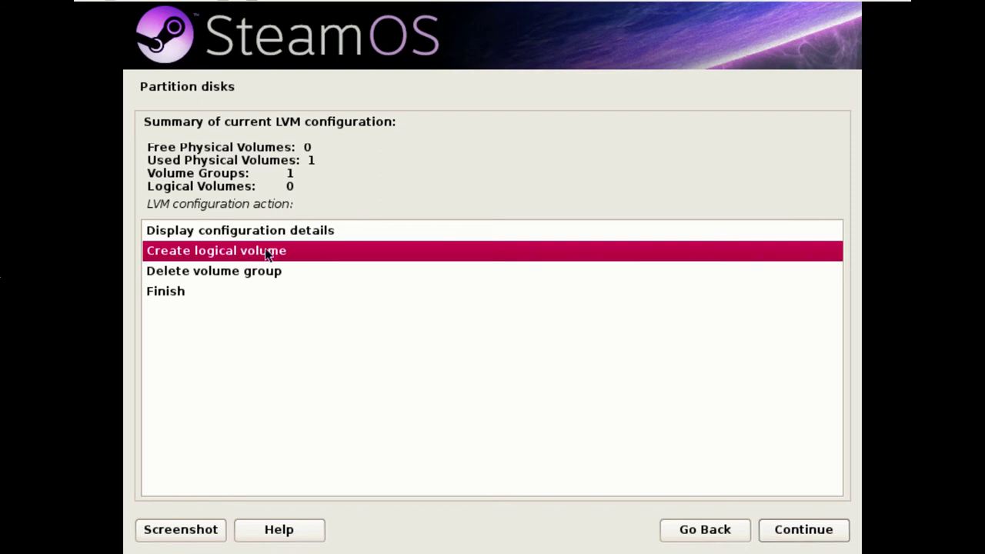
{"action": "double_click", "coordinate": [268, 250]}
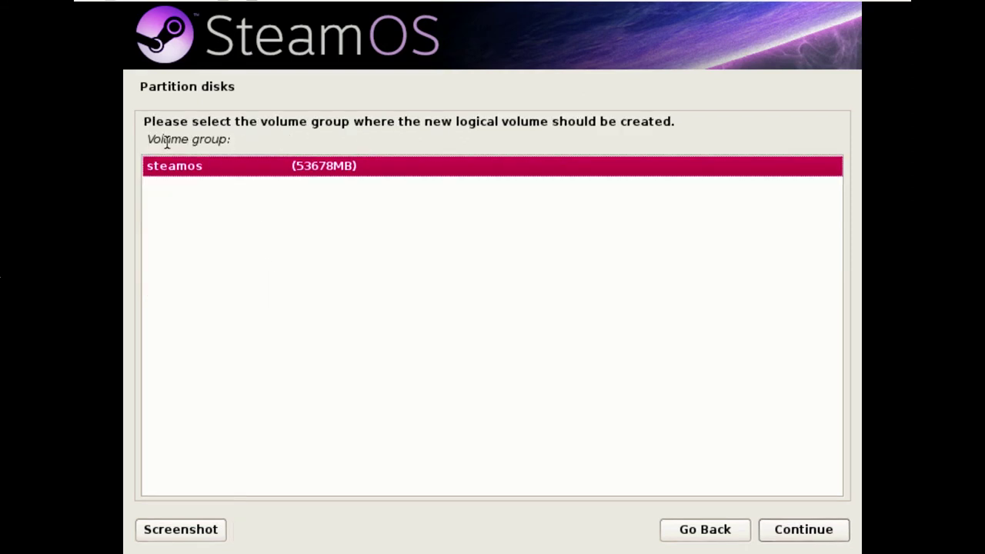
{"action": "double_click", "coordinate": [231, 165]}
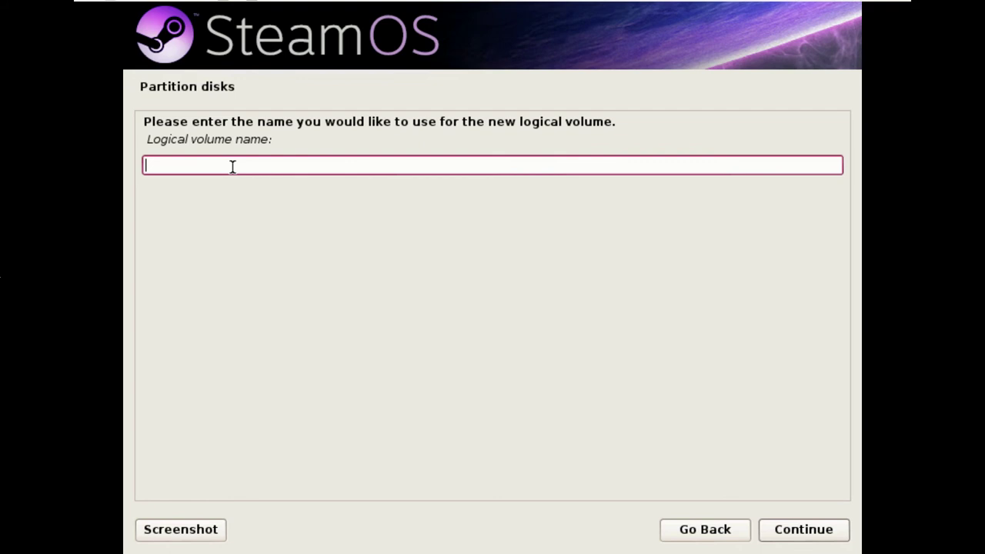
{"action": "type", "text": "root"}
{"action": "key", "text": "Return"}
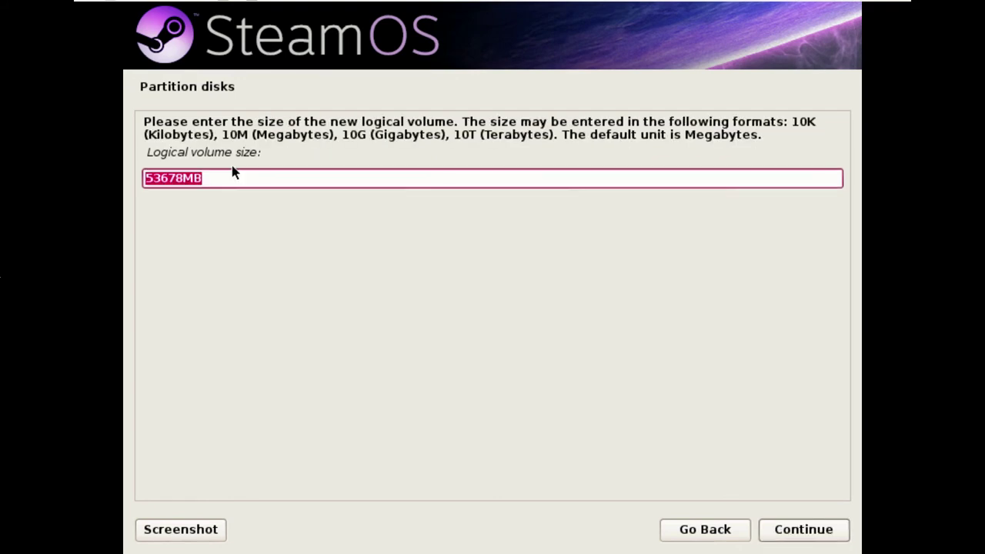
{"action": "type", "text": "10GB"}
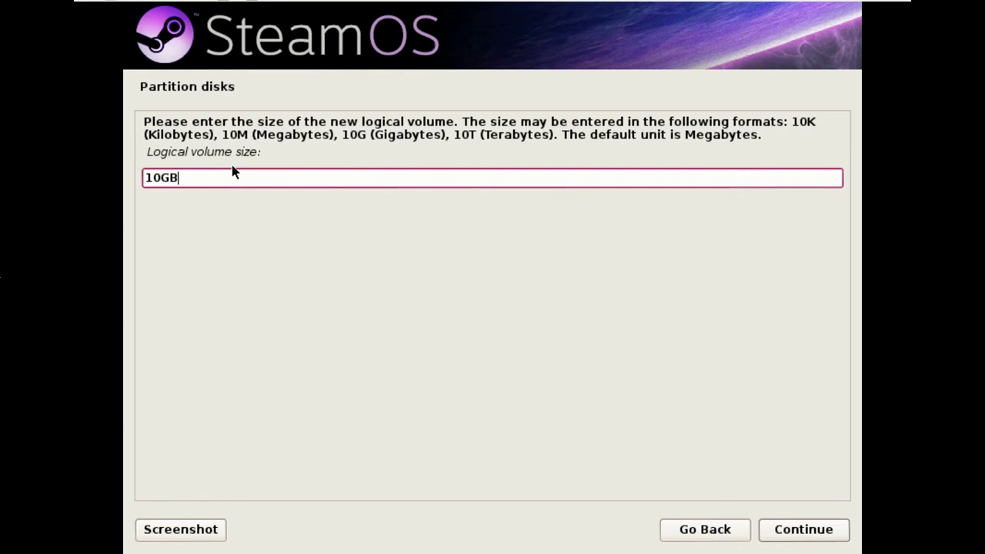
{"action": "key", "text": "Return"}
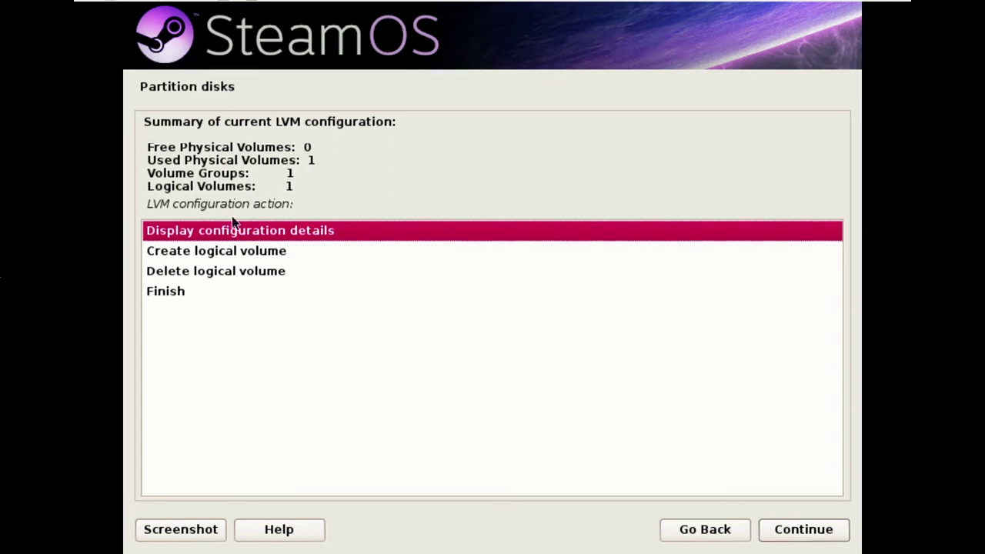
Create a logical volume named home in the steamos volume group using all the remaining 43679MB, and finish the LVM configuration.
{"action": "double_click", "coordinate": [249, 256]}
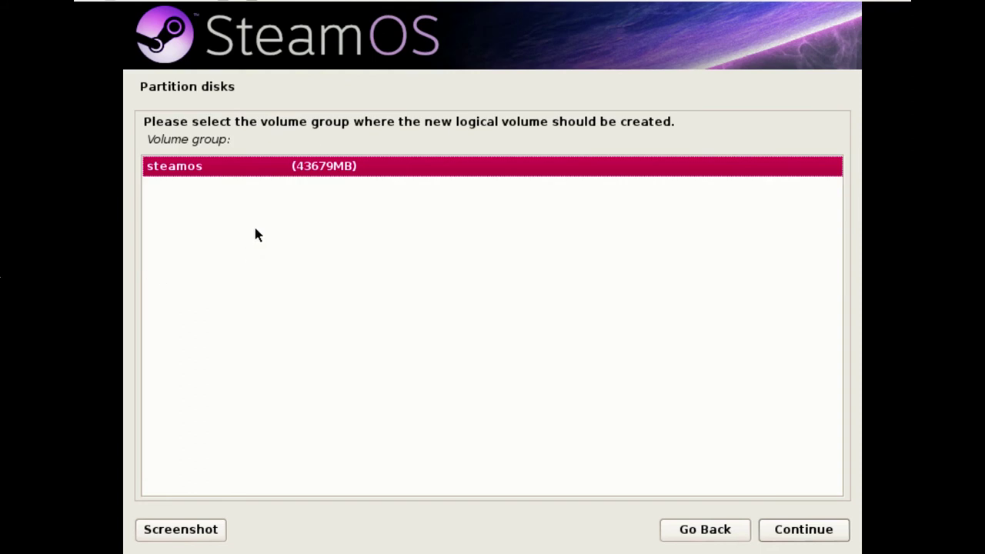
{"action": "double_click", "coordinate": [323, 170]}
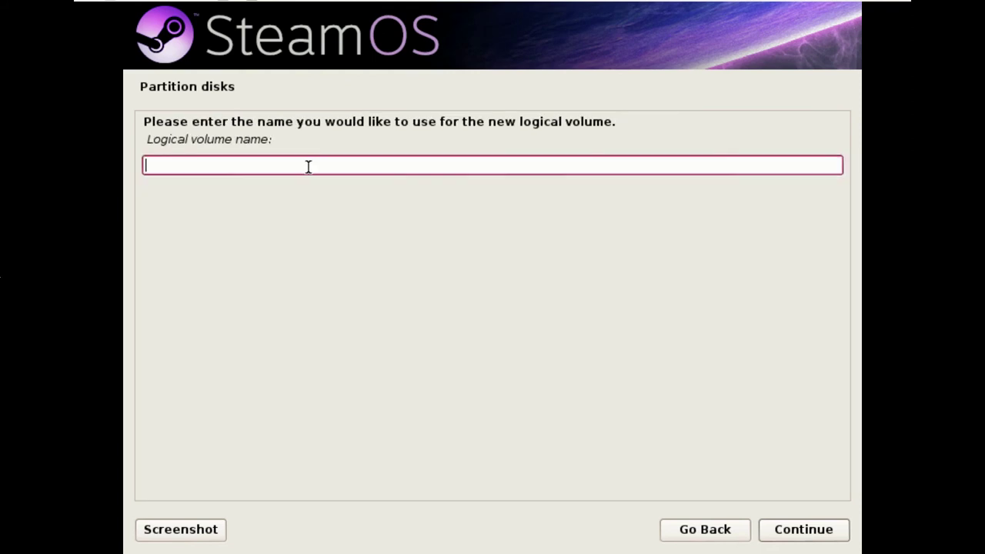
{"action": "type", "text": "home"}
{"action": "key", "text": "Return"}
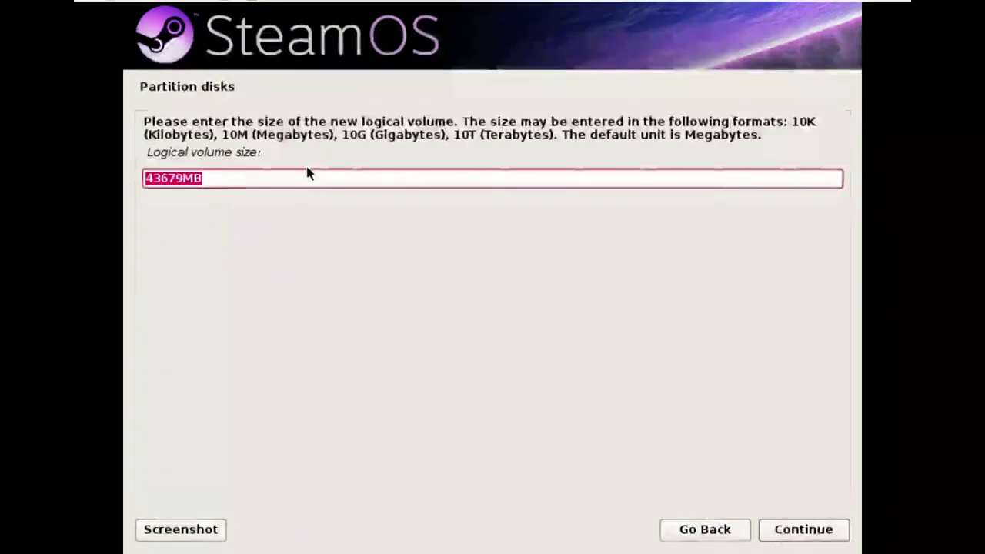
{"action": "key", "text": "Return"}
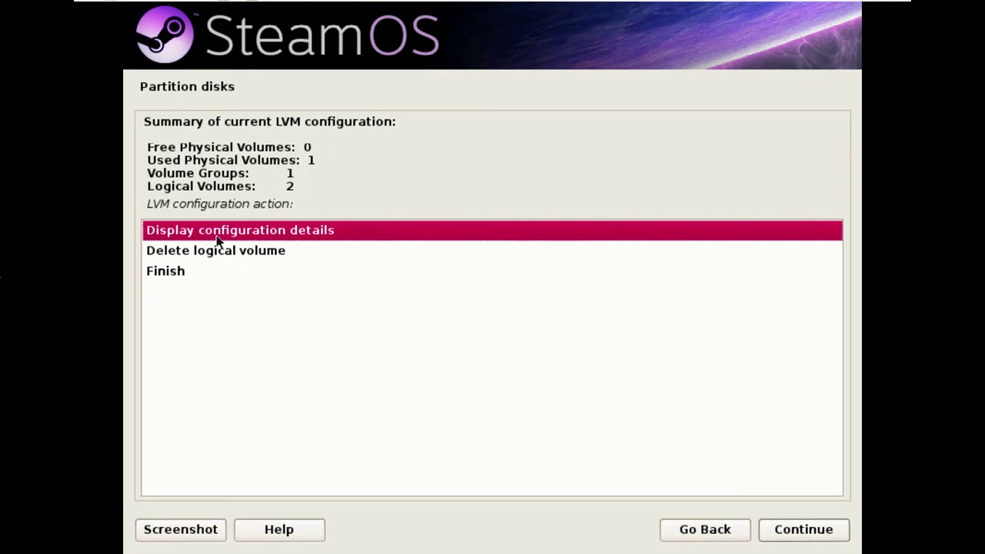
{"action": "double_click", "coordinate": [194, 275]}
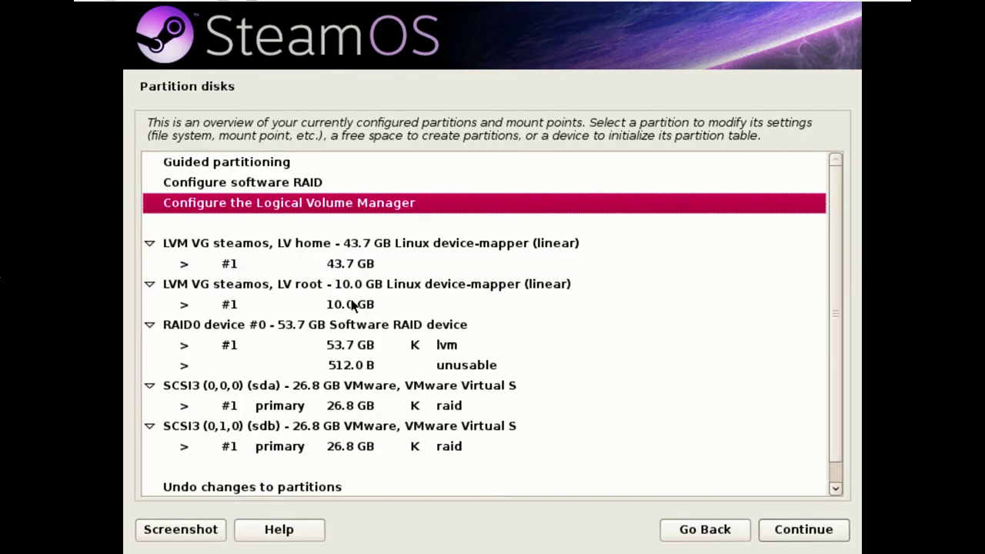
Set partition #1 of LV root to the Ext4 journaling file system with mount point / and finish its setup.
{"action": "left_click", "coordinate": [231, 306]}
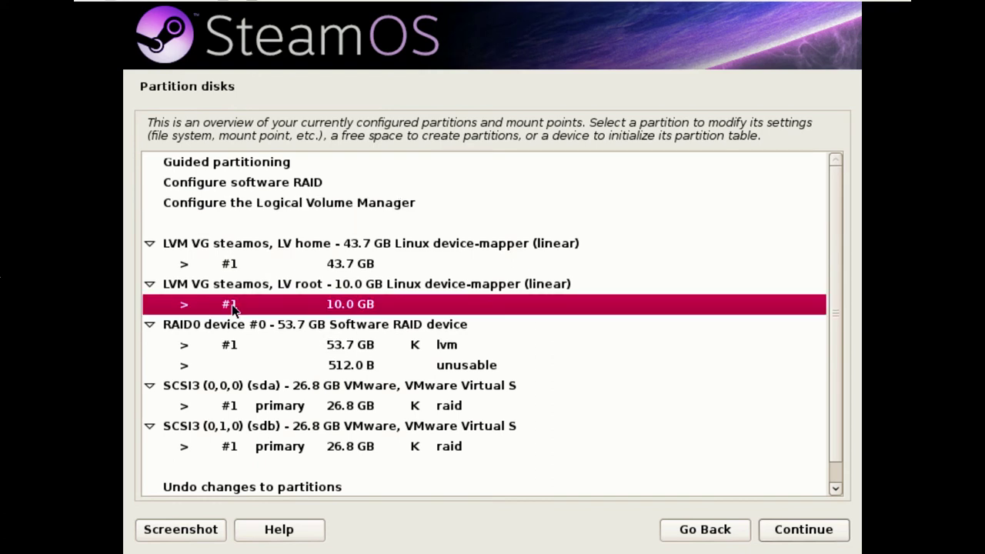
{"action": "double_click", "coordinate": [335, 304]}
{"action": "double_click", "coordinate": [253, 183]}
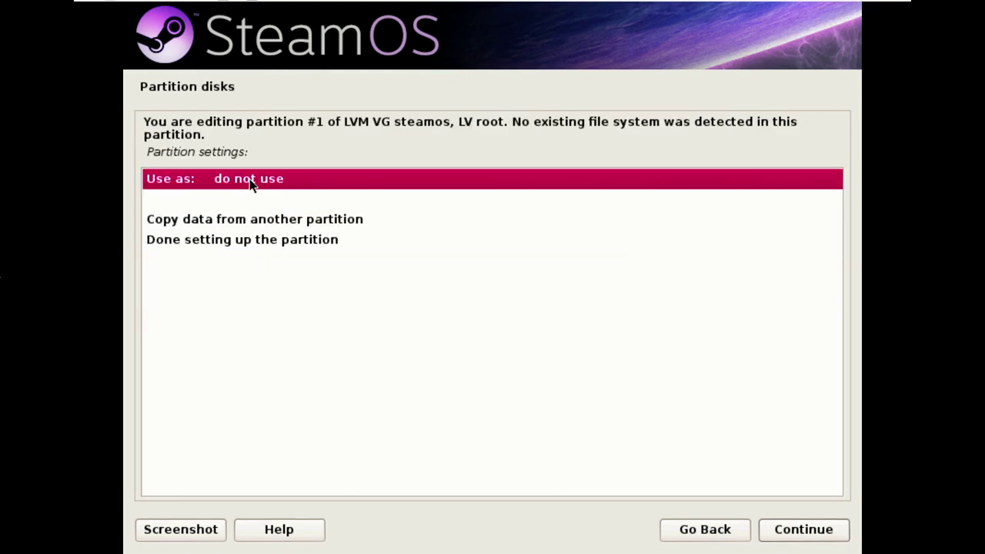
{"action": "double_click", "coordinate": [221, 154]}
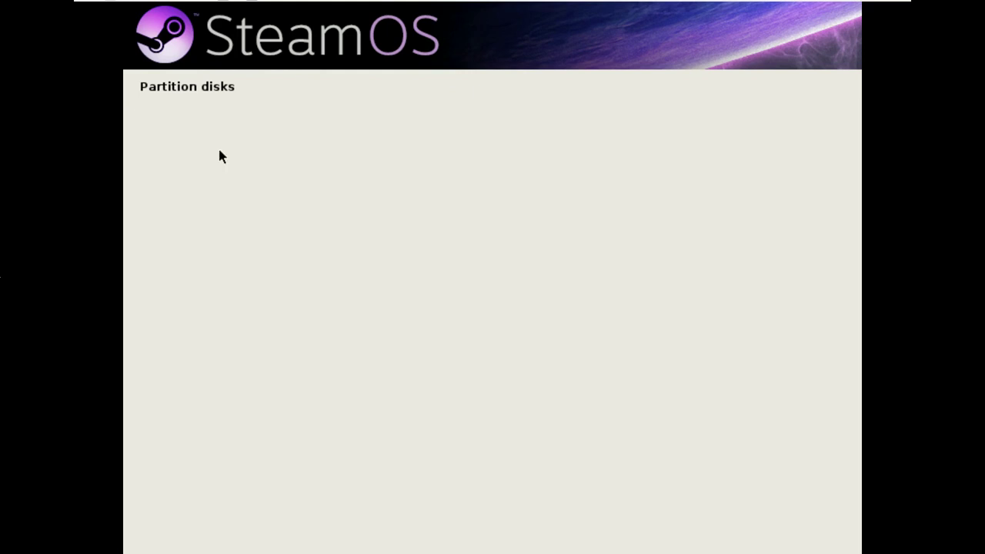
{"action": "left_click", "coordinate": [297, 222]}
{"action": "double_click", "coordinate": [297, 223]}
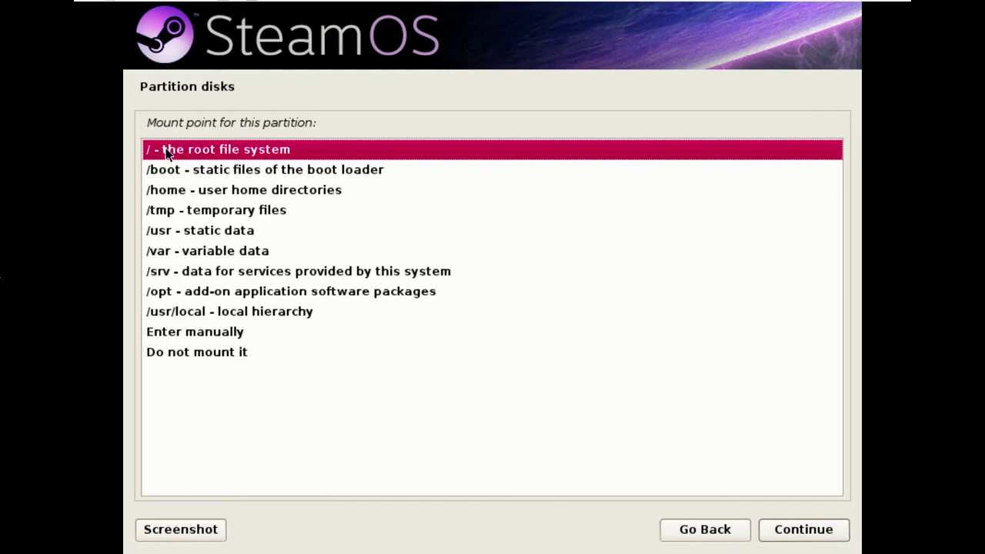
{"action": "double_click", "coordinate": [292, 148]}
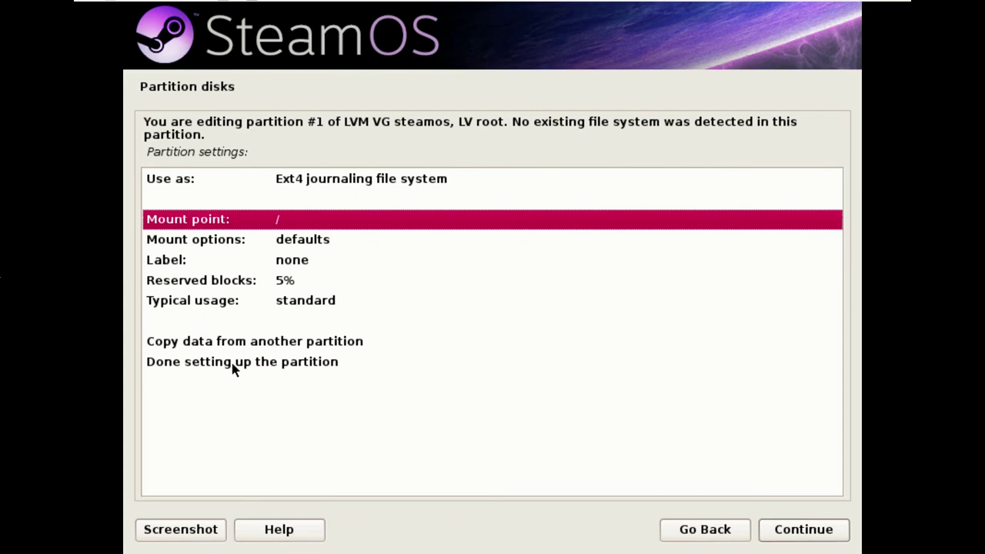
{"action": "double_click", "coordinate": [233, 364]}
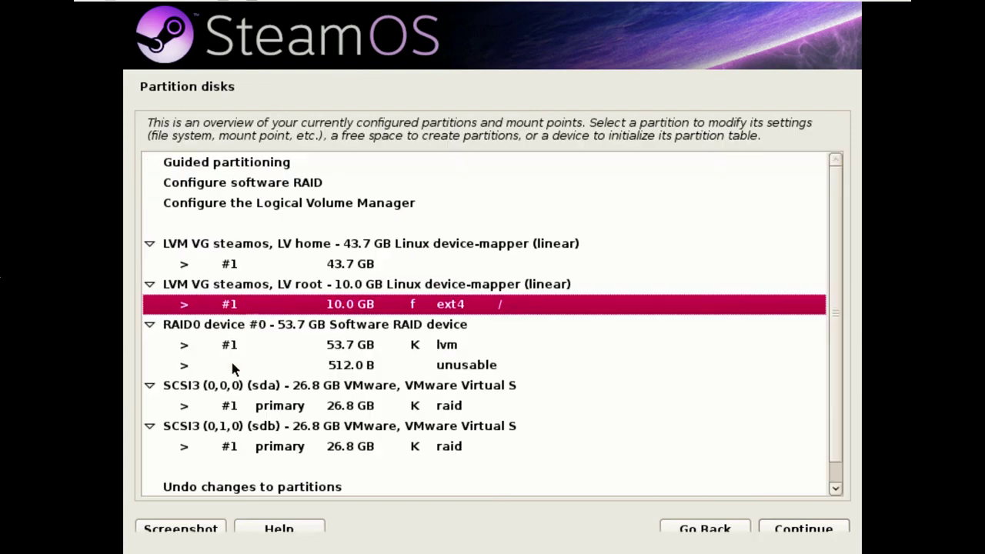
Set partition #1 of LV home to the Ext4 journaling file system with mount point /home and finish its setup.
{"action": "double_click", "coordinate": [339, 266]}
{"action": "double_click", "coordinate": [249, 176]}
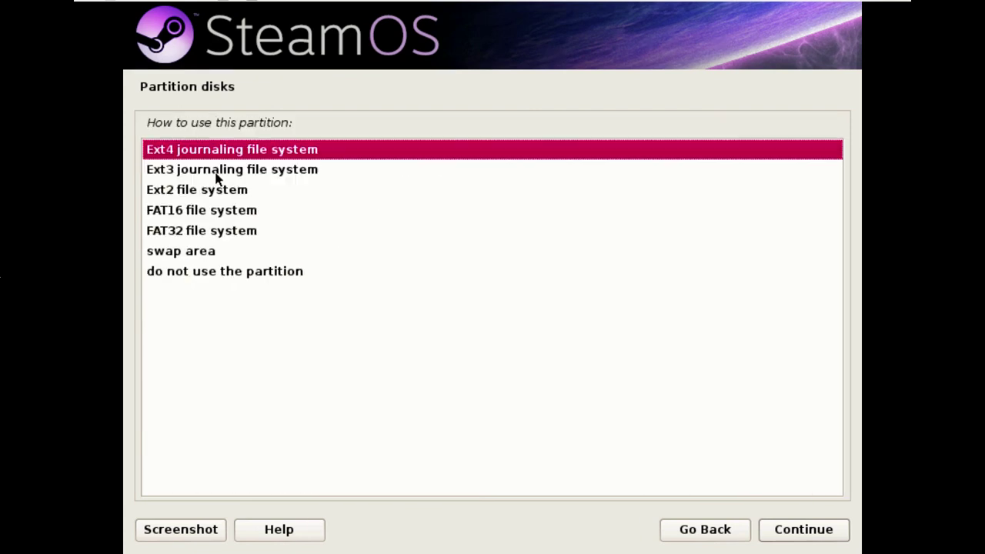
{"action": "double_click", "coordinate": [227, 149]}
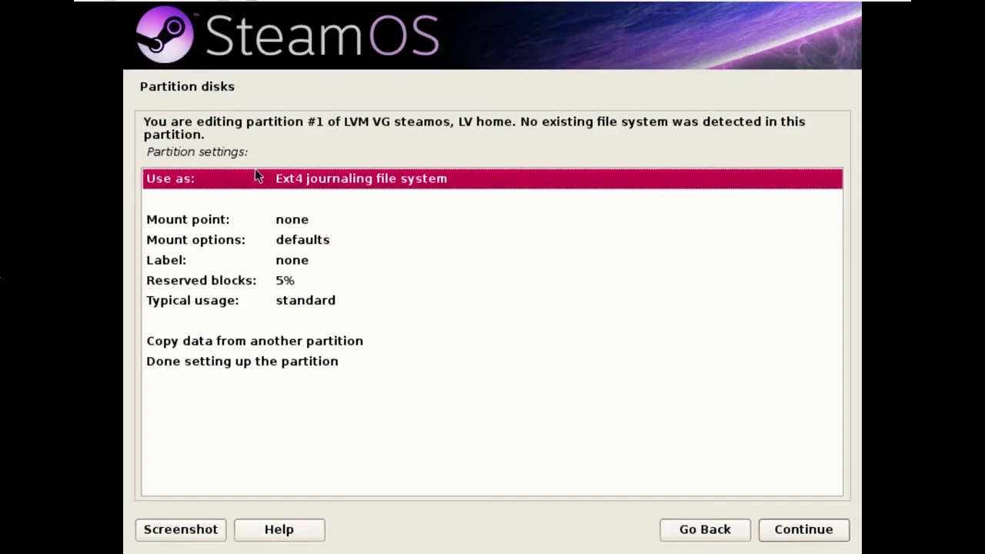
{"action": "double_click", "coordinate": [290, 220]}
{"action": "double_click", "coordinate": [204, 190]}
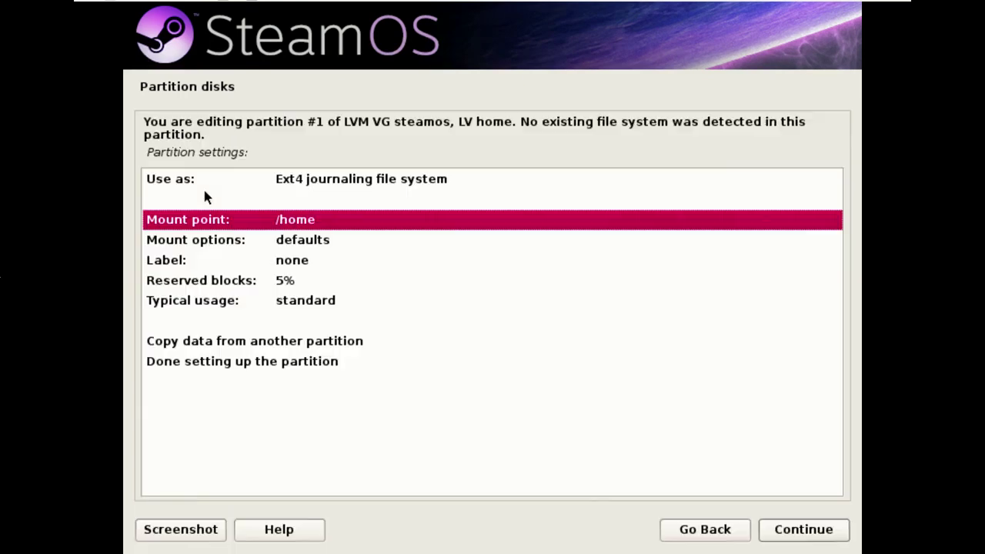
{"action": "double_click", "coordinate": [250, 361]}
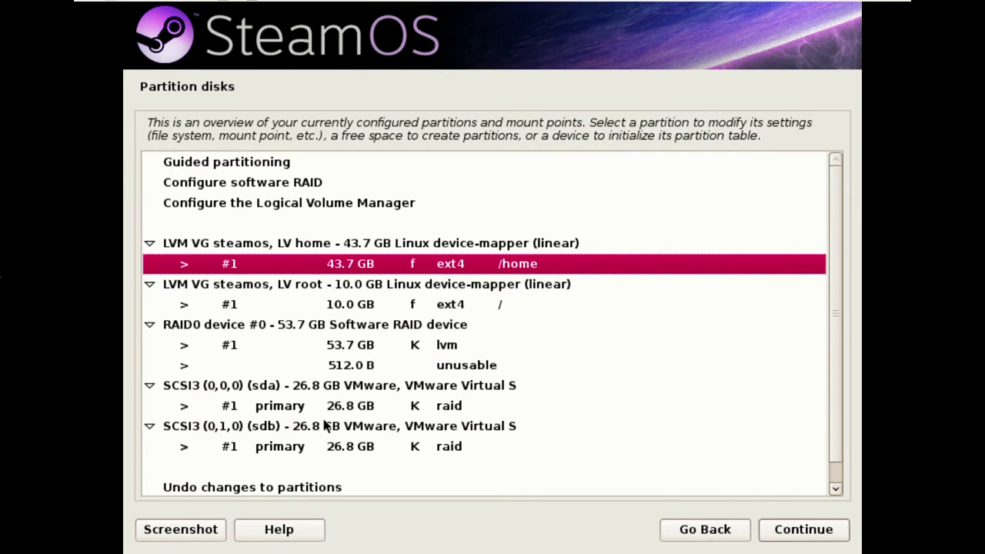
Finish partitioning and write the changes to disk, declining to return to the partitioning menu for a swap partition.
{"action": "scroll", "coordinate": [323, 422], "scroll_direction": "down", "scroll_amount": 1}
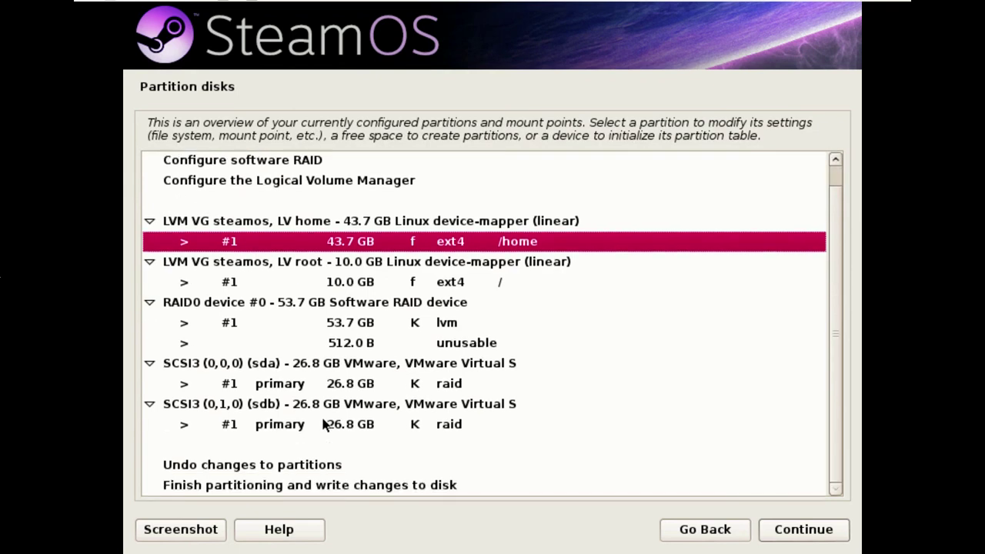
{"action": "double_click", "coordinate": [345, 486]}
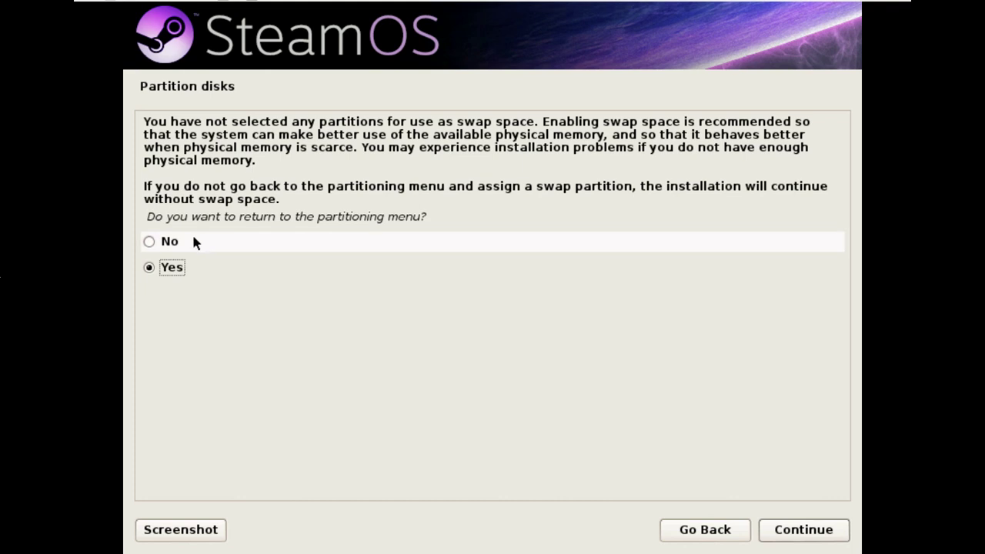
{"action": "left_click", "coordinate": [168, 243]}
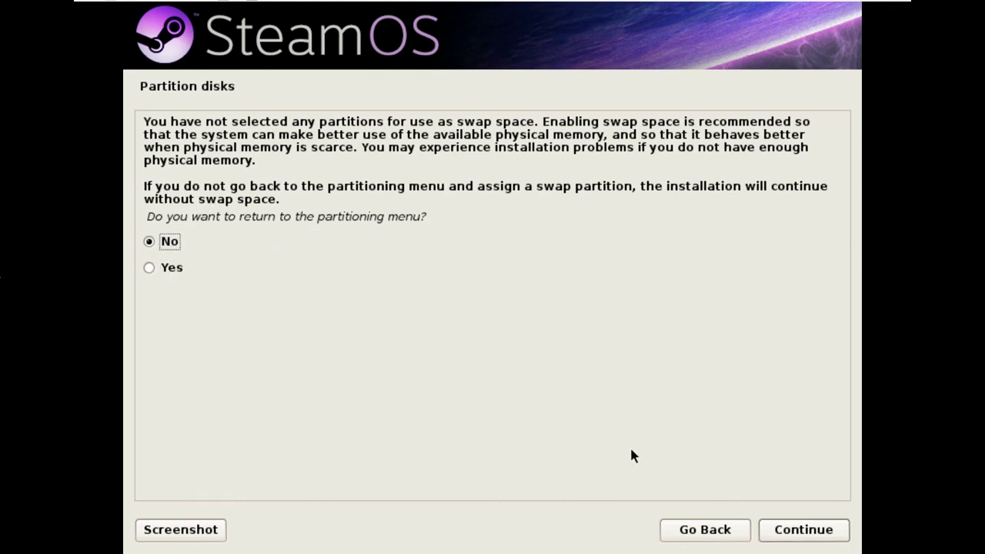
{"action": "left_click", "coordinate": [798, 531]}
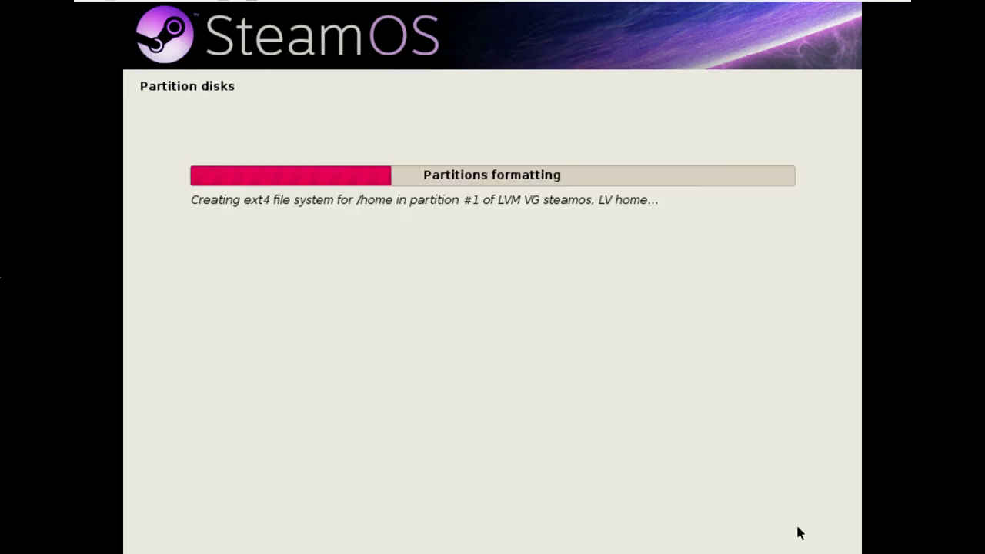